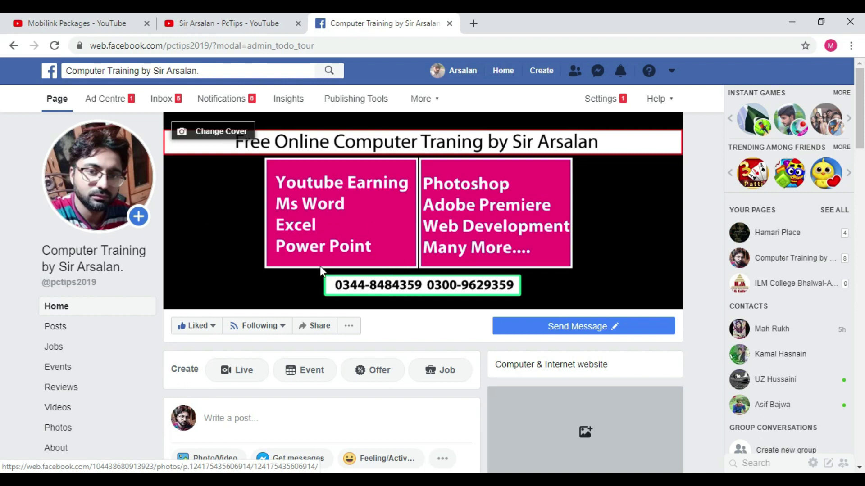
Switch to the Mobilink Packages channel page and open its YouTube Studio dashboard.
click(83, 23)
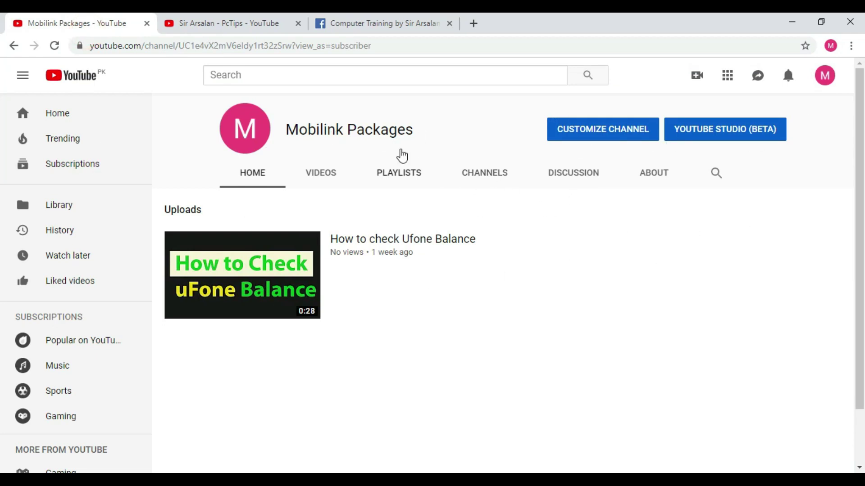
drag(288, 129, 440, 131)
click(440, 131)
click(796, 158)
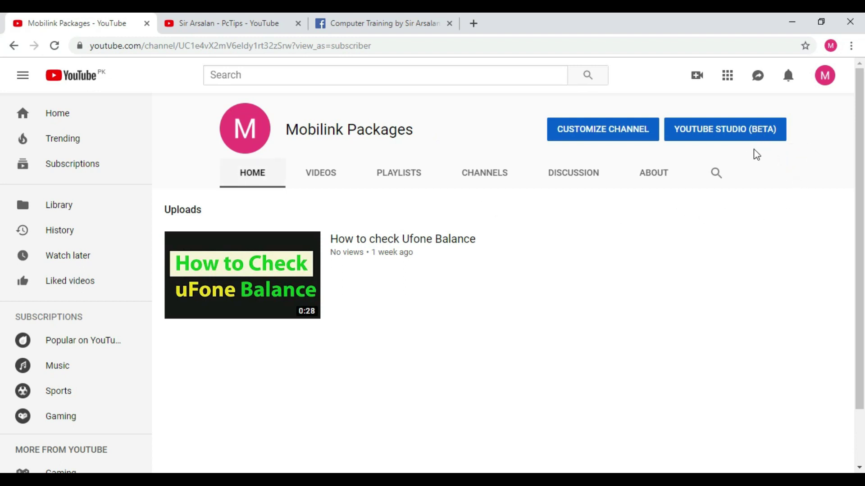
click(758, 142)
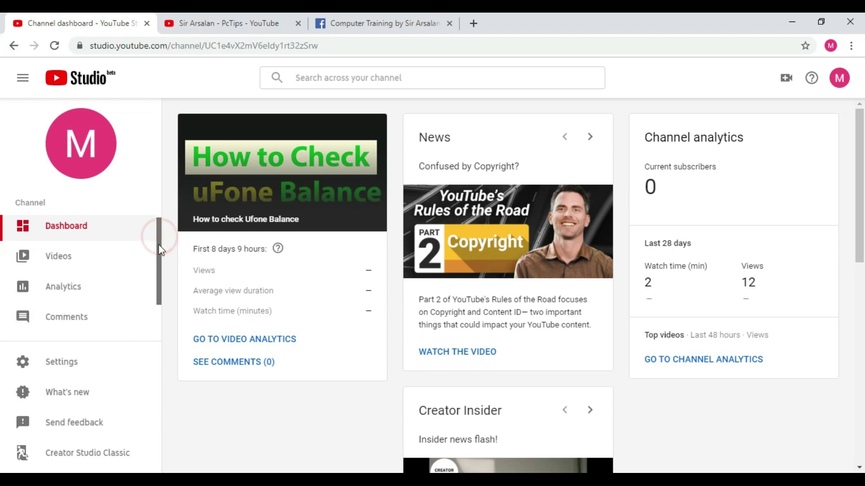
Open the advanced channel settings from the Studio settings.
scroll(159, 242, down, 1)
drag(158, 269, 157, 303)
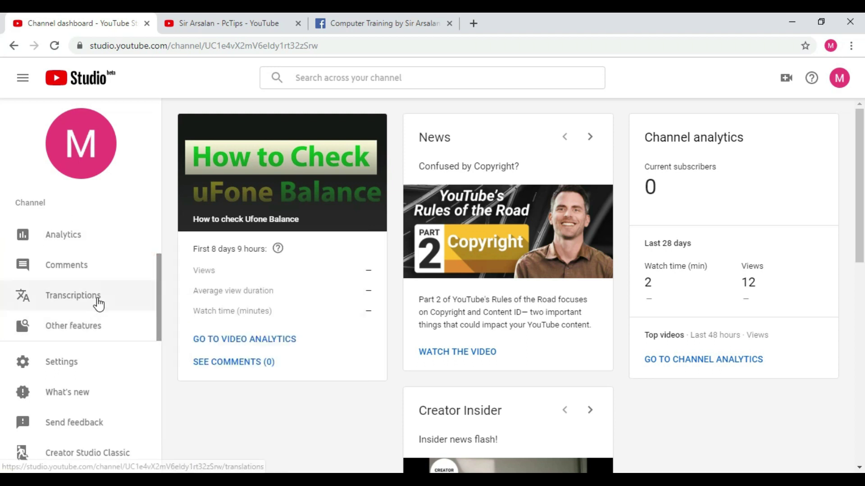
click(66, 369)
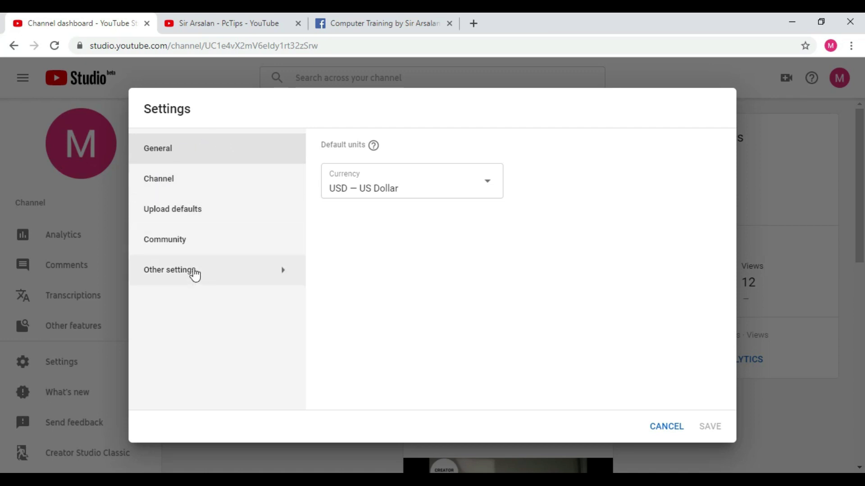
mouse_move(195, 278)
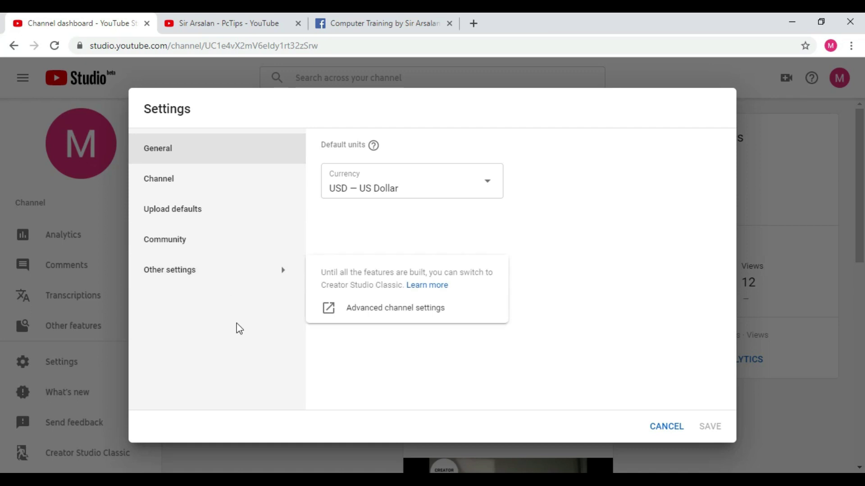
click(202, 281)
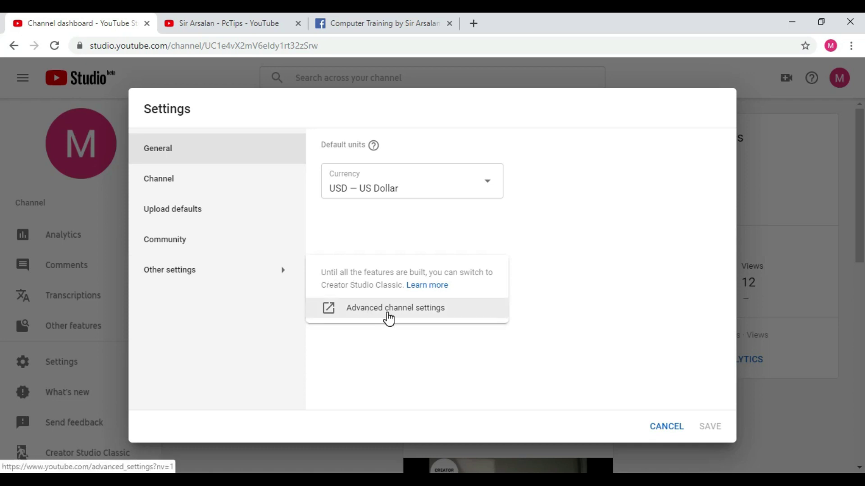
click(388, 318)
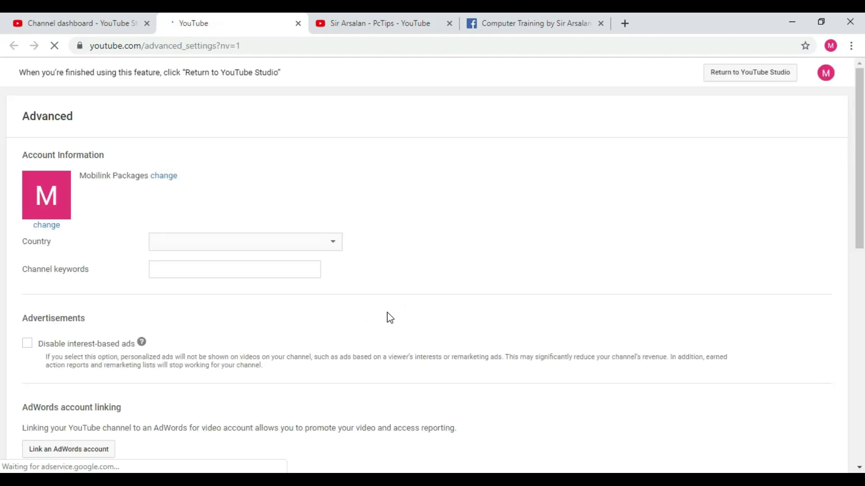
Examine the advanced channel settings, including the account information and the list of countries.
scroll(384, 314, down, 3)
scroll(387, 316, up, 3)
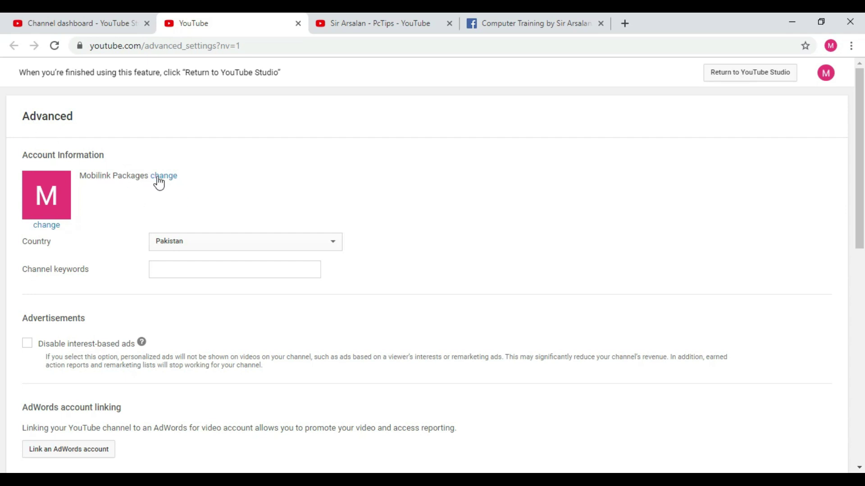
click(186, 176)
click(103, 208)
click(328, 242)
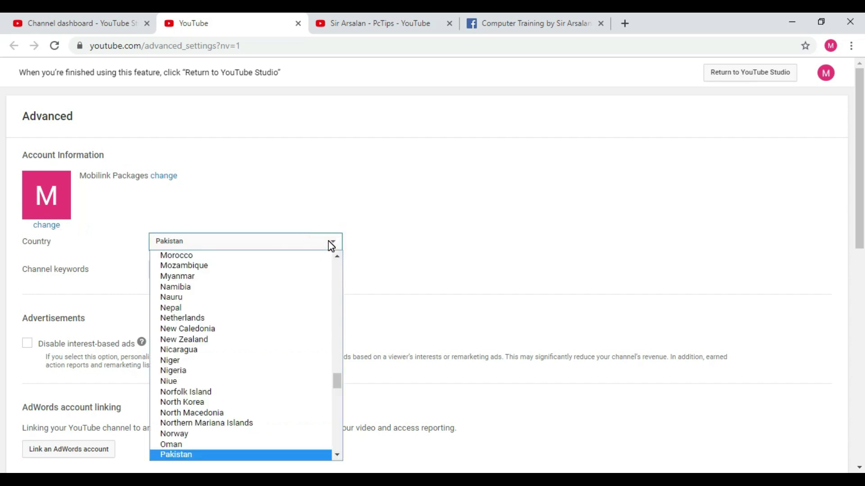
click(132, 232)
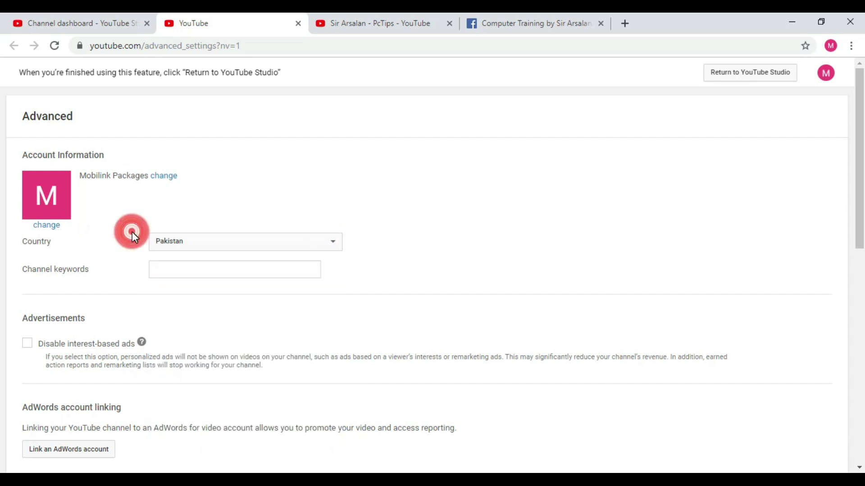
scroll(132, 232, down, 6)
scroll(133, 239, up, 6)
Open the channel name's edit form in the Google account profile.
click(169, 179)
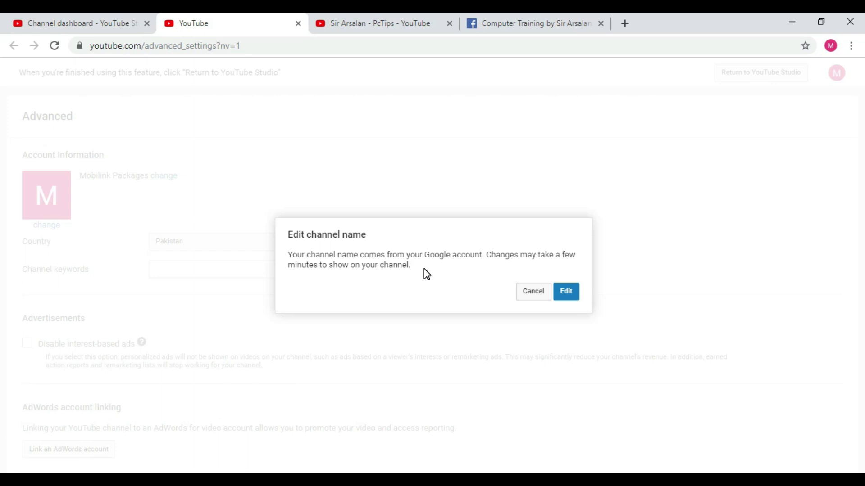
click(568, 295)
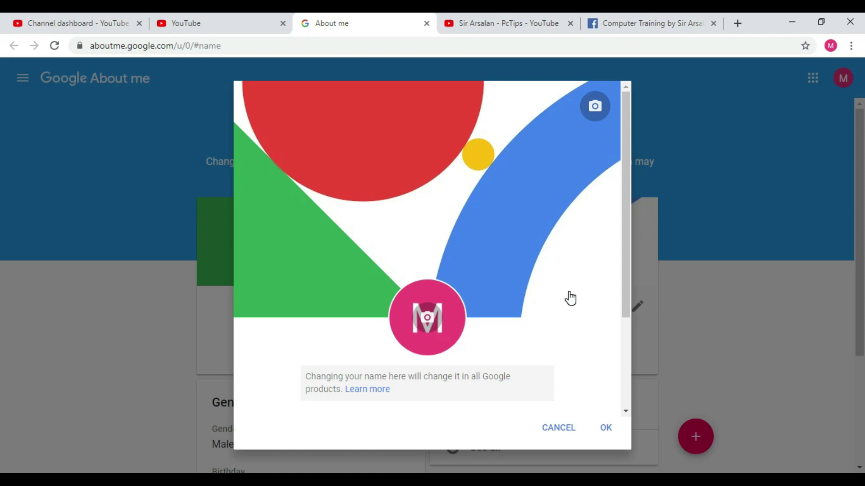
drag(624, 174, 624, 270)
Replace the first name in the profile form with "Jazz Mobilink".
click(345, 307)
click(500, 306)
click(351, 308)
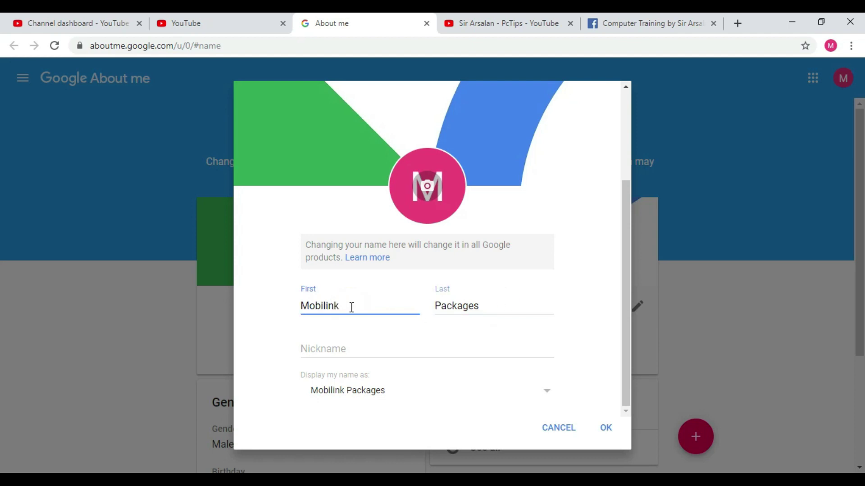
key(BackSpace)
key(BackSpace)
key(BackSpace)
key(BackSpace)
key(BackSpace)
key(BackSpace)
key(BackSpace)
key(BackSpace)
text(Jazz)
click(489, 305)
click(361, 305)
text(M)
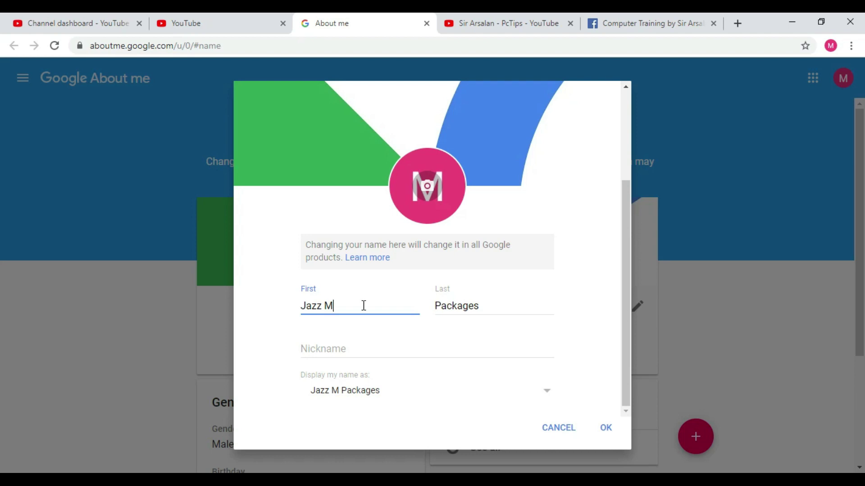
text(obilink)
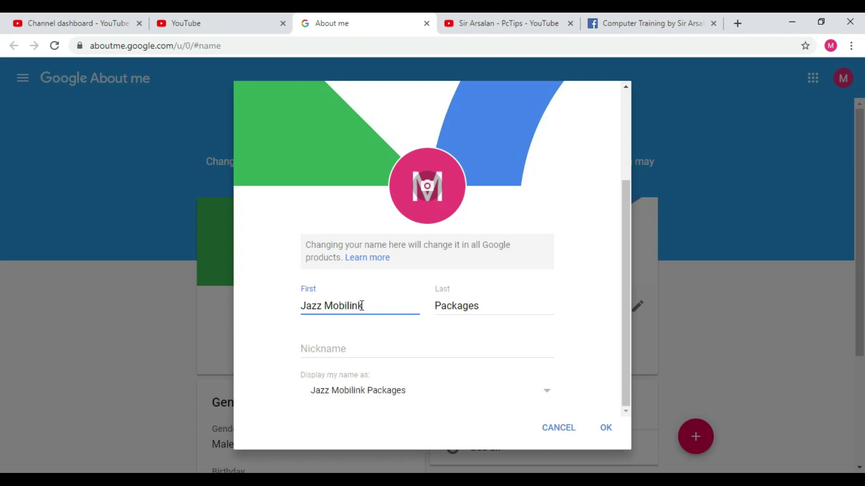
Set the last name to "Pakistan" and confirm the account name change.
click(484, 305)
key(BackSpace)
key(BackSpace)
key(BackSpace)
key(BackSpace)
key(BackSpace)
key(BackSpace)
key(BackSpace)
text(akistan)
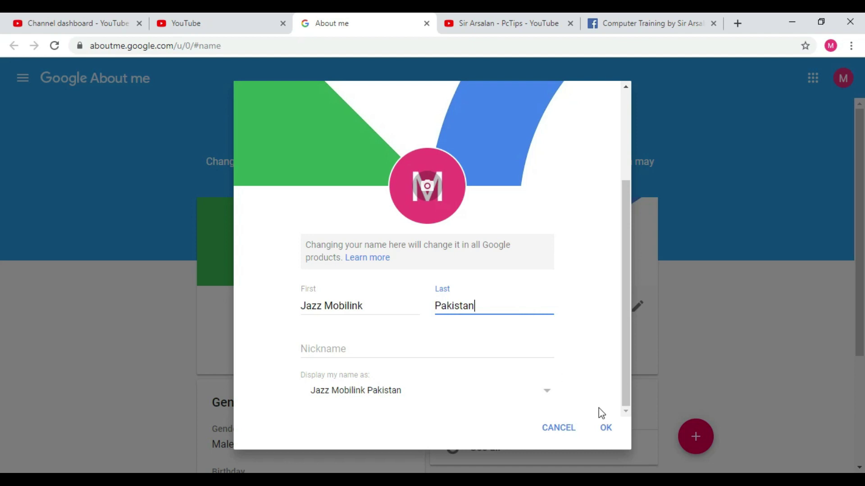
click(604, 428)
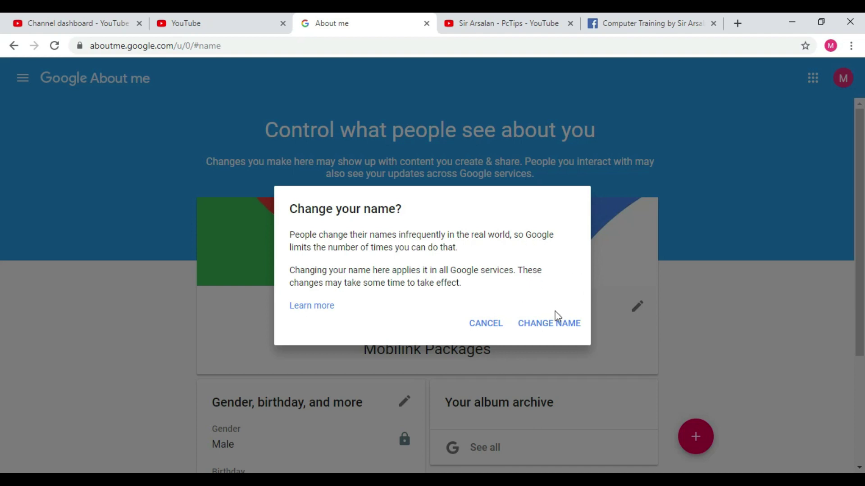
click(563, 326)
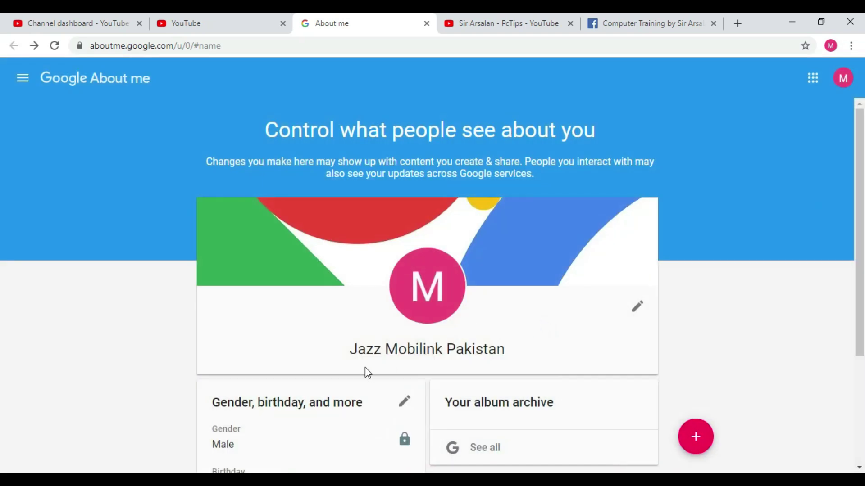
Return to YouTube Studio, close the settings without saving, and open the channel page to check its name.
drag(353, 355, 519, 352)
click(553, 353)
click(218, 18)
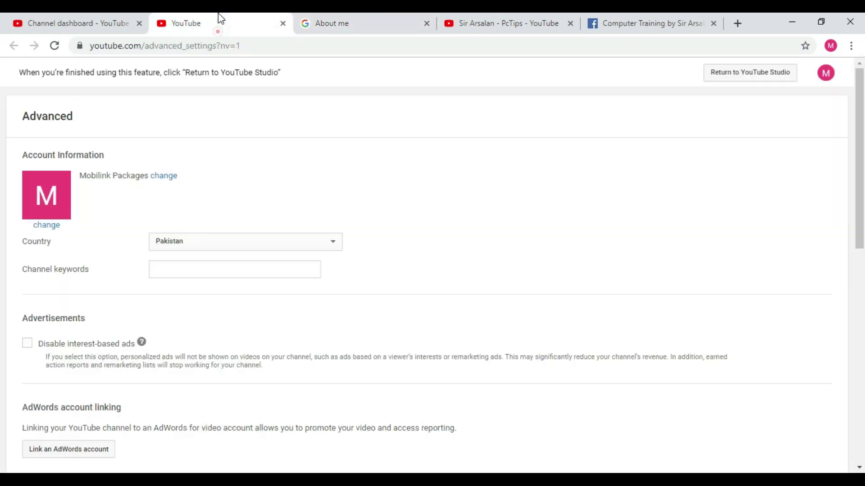
click(112, 18)
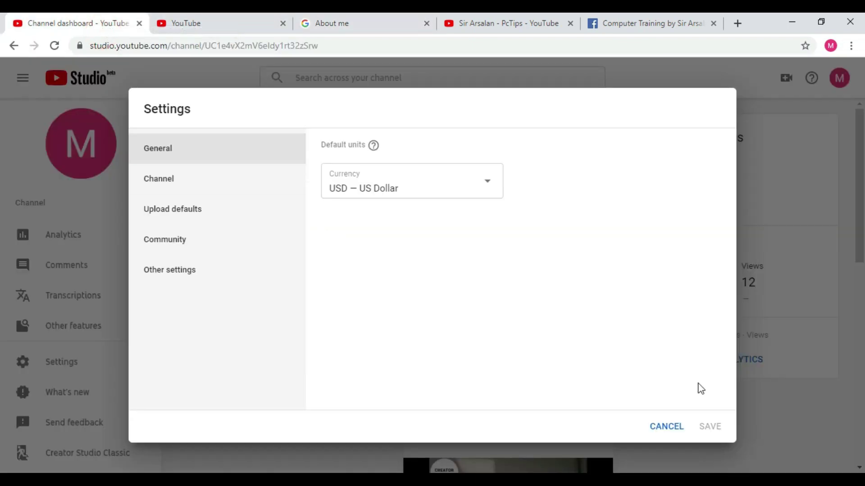
click(663, 424)
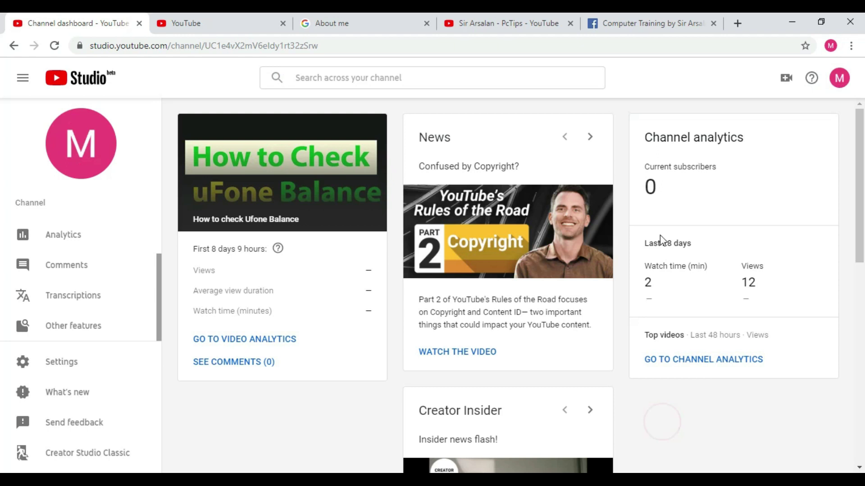
click(838, 79)
click(743, 157)
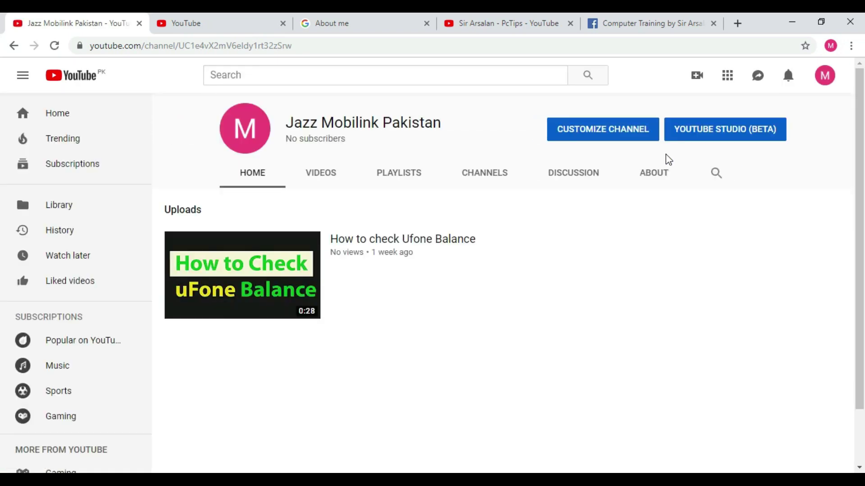
drag(291, 120, 425, 119)
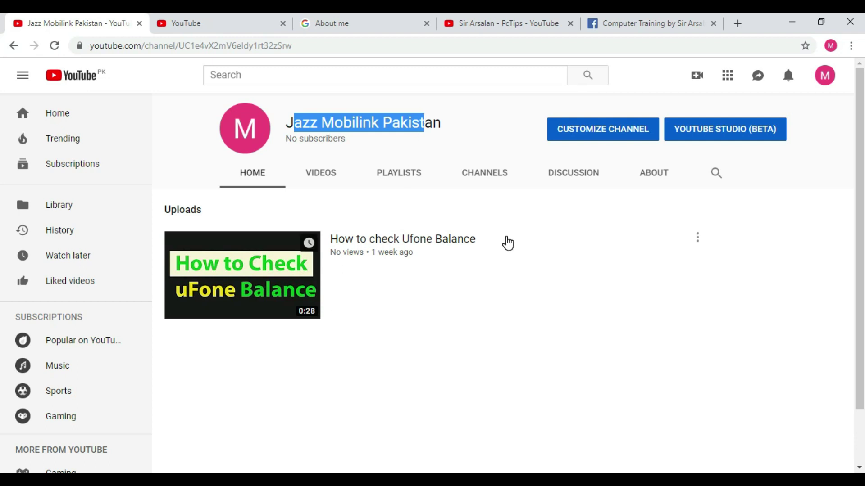
Open the channel's "How to check Ufone Balance" video and pause it.
click(528, 276)
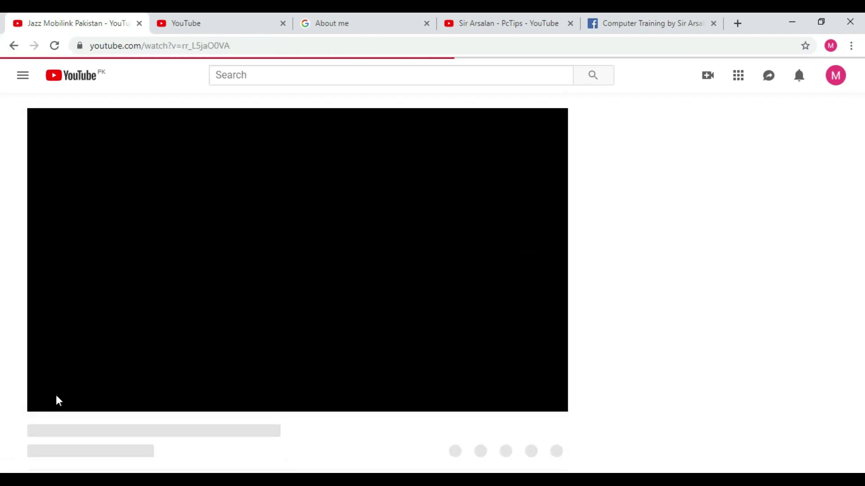
click(52, 402)
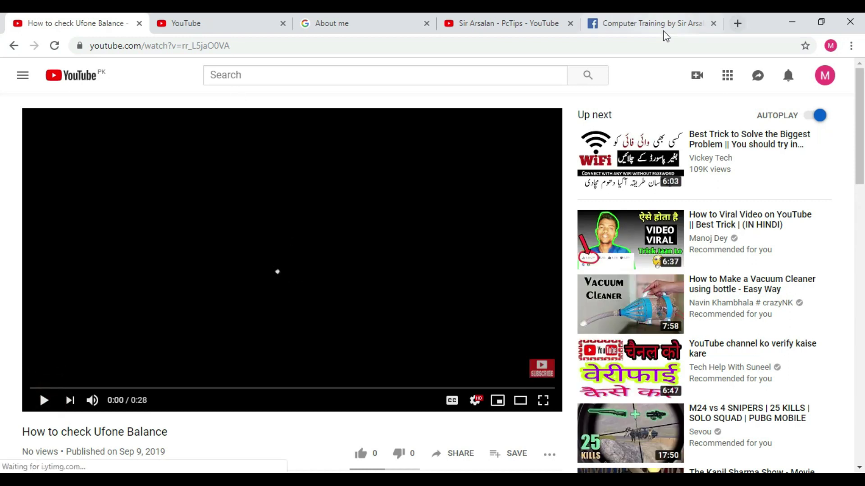